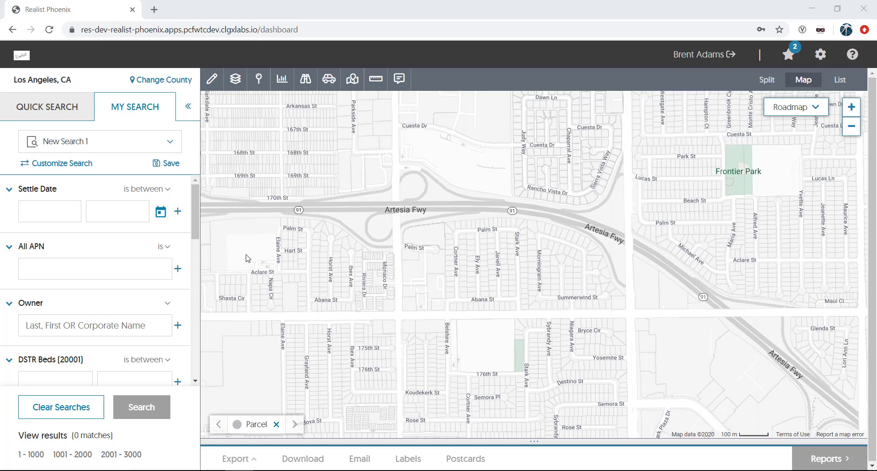
- Draw a polygon from Palm St along Artesia Fwy to Summerwind St and below Abana St, then close it
click(212, 79)
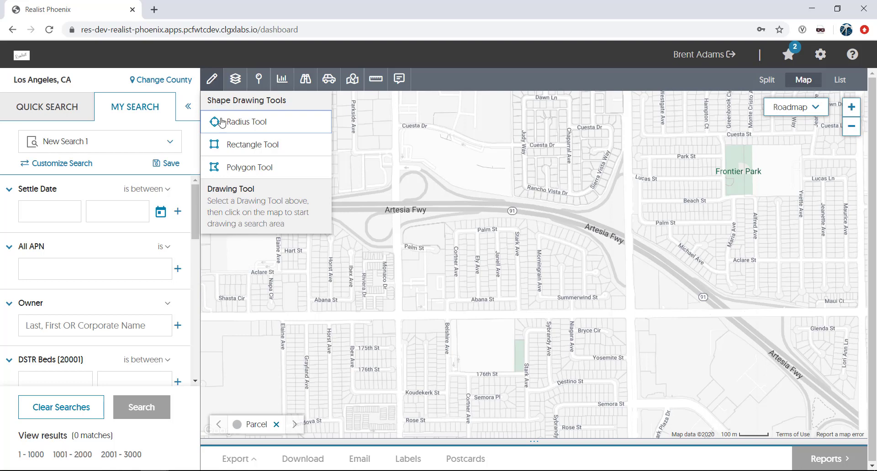
click(240, 169)
click(445, 222)
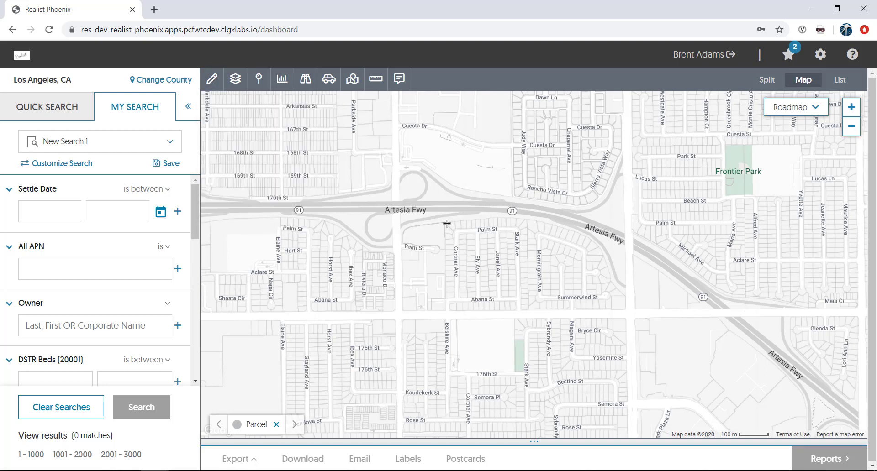
click(530, 217)
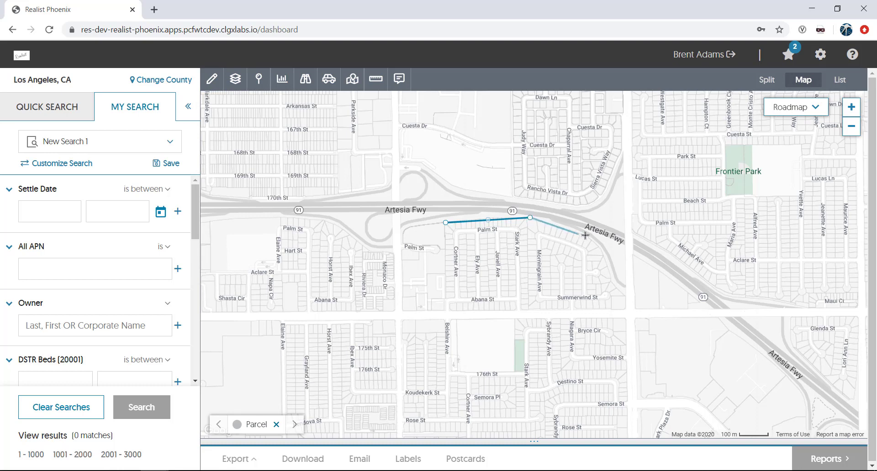
click(595, 236)
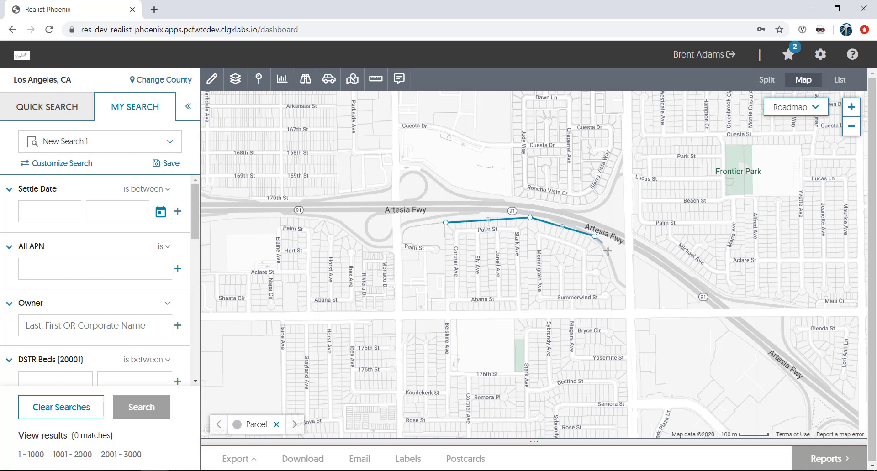
click(626, 310)
click(402, 313)
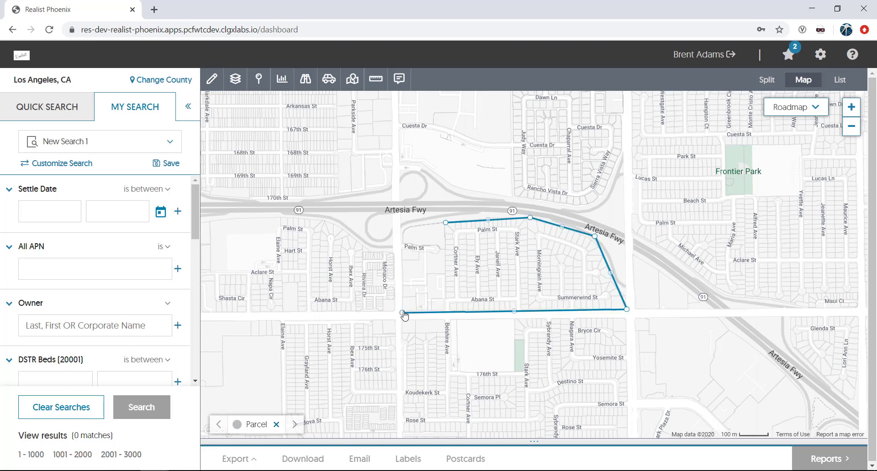
click(401, 224)
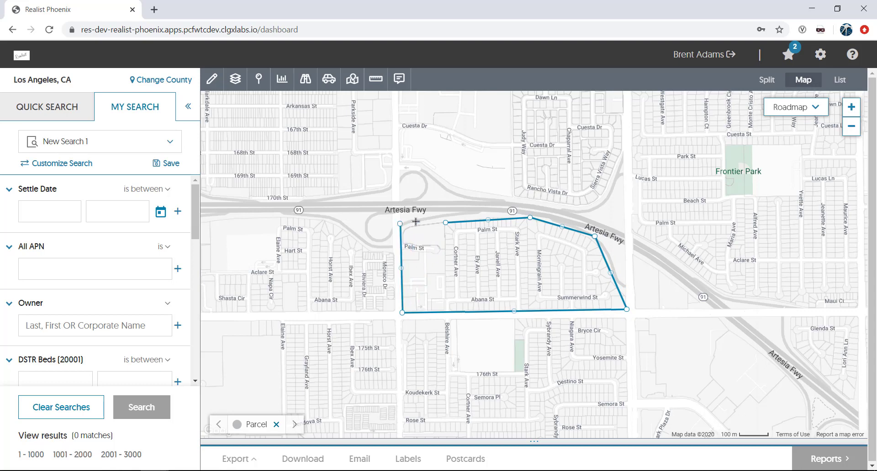
click(446, 223)
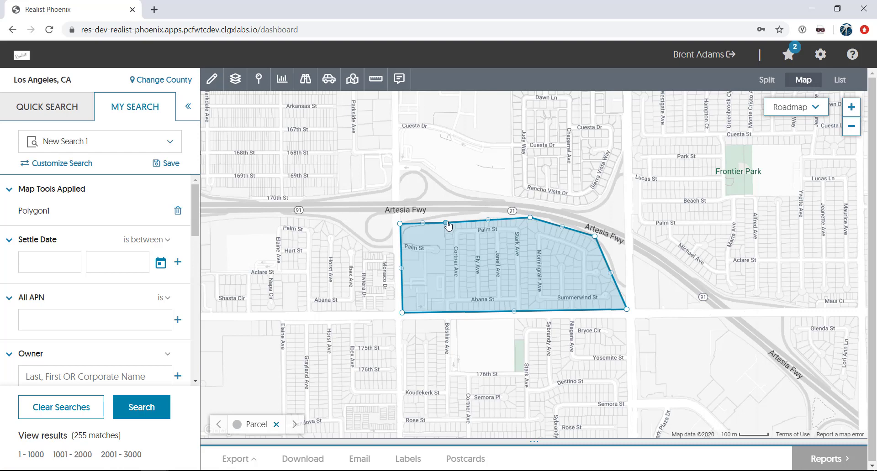
click(543, 246)
- Set the Settle Date filter to 'is less than' 1/1/2010
click(167, 240)
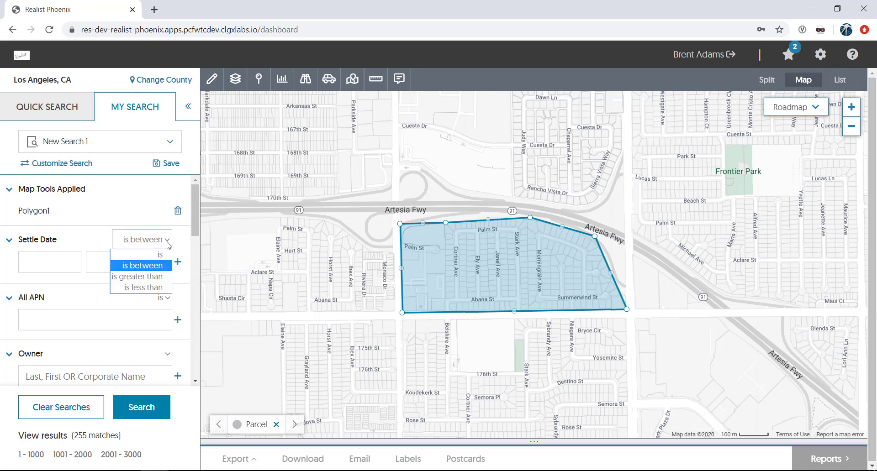
click(156, 287)
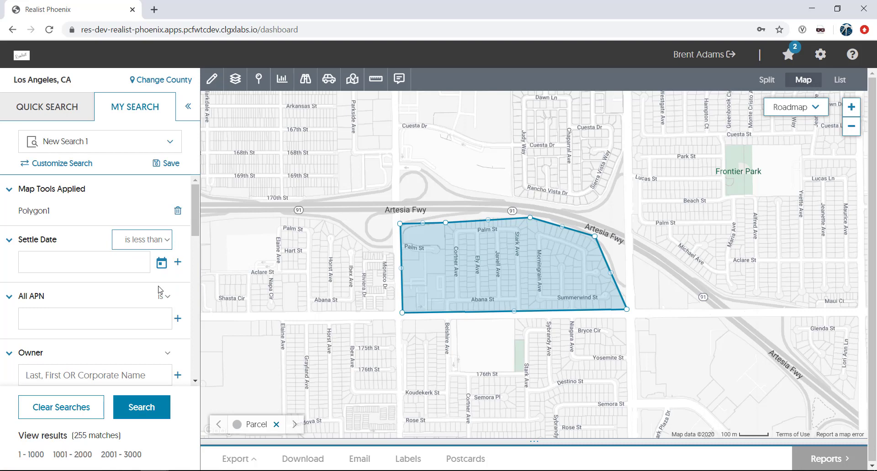
click(78, 265)
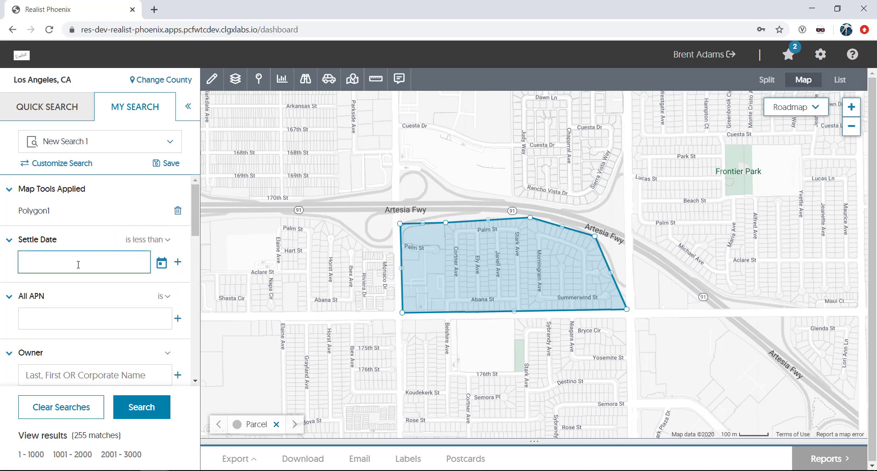
text(1/1/2010)
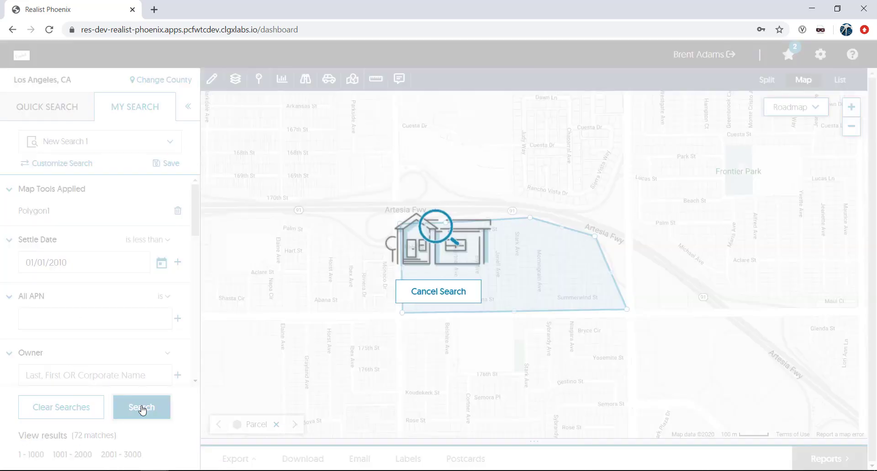
click(142, 408)
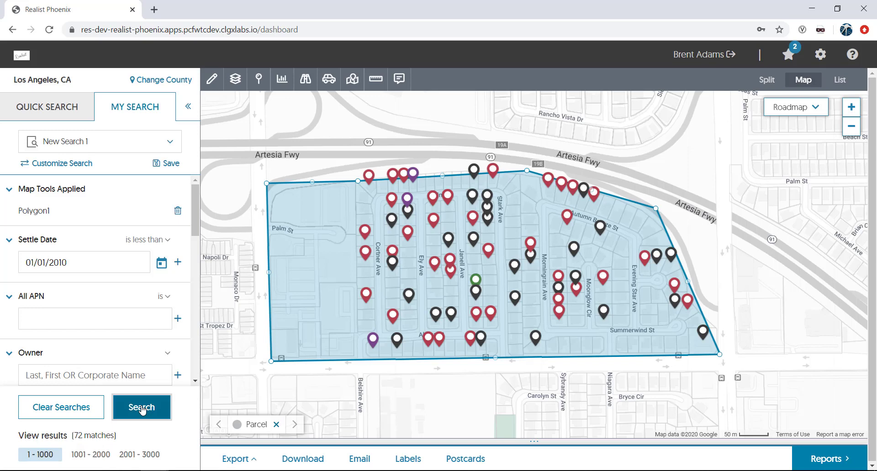
click(768, 86)
scroll(401, 378, down, 5)
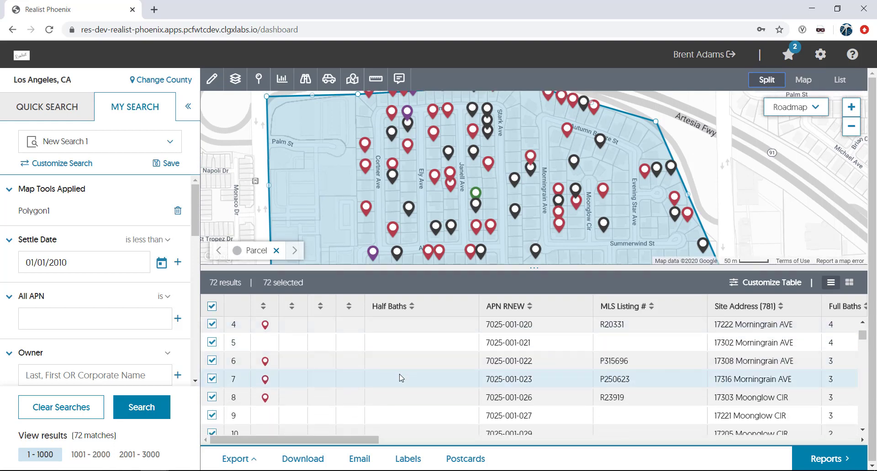
scroll(401, 378, down, 6)
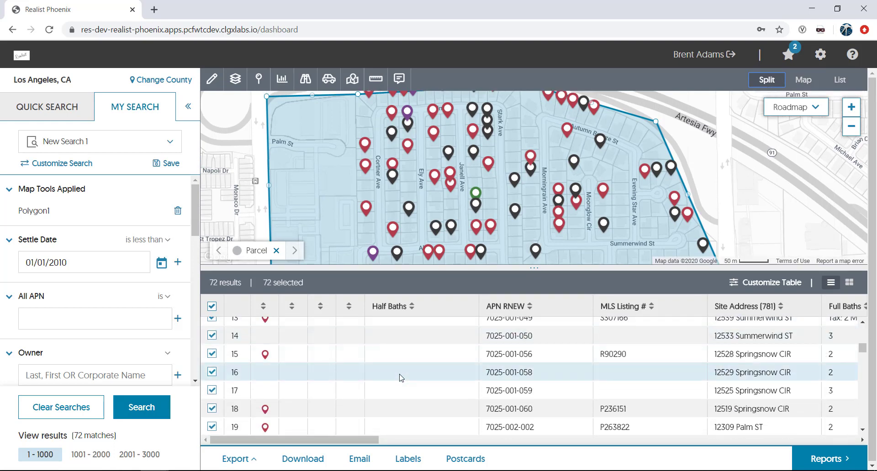
scroll(401, 378, down, 15)
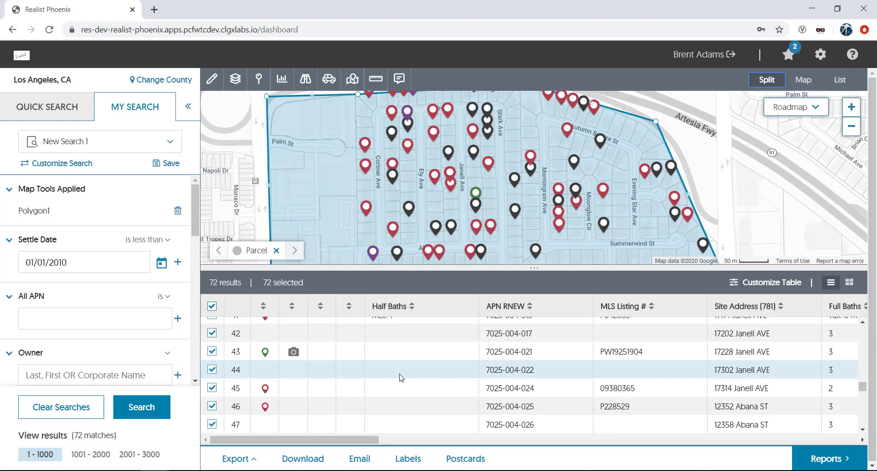
click(211, 352)
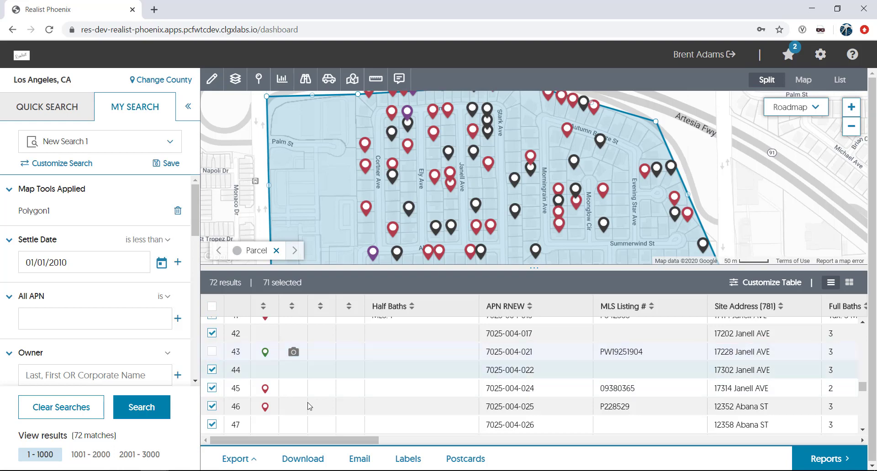
- In Labels, enable Current Owner, Include Foreign Address, Eliminate Duplicate Labels and Create Custom Label
click(406, 459)
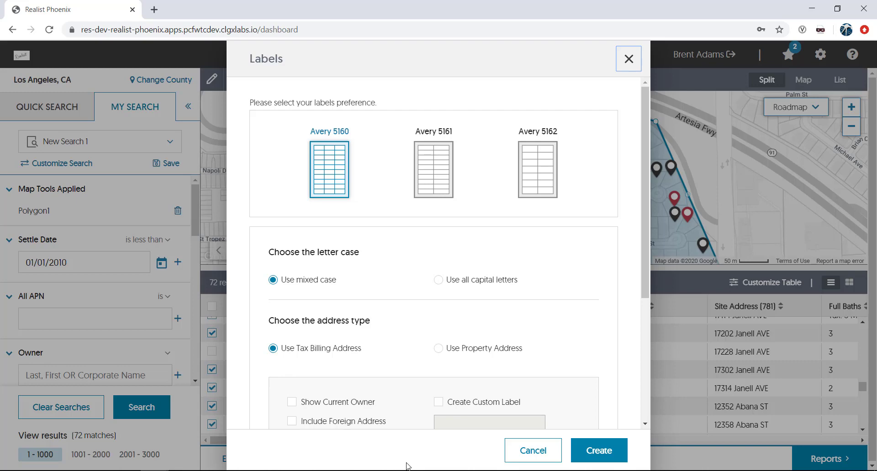
scroll(368, 340, down, 4)
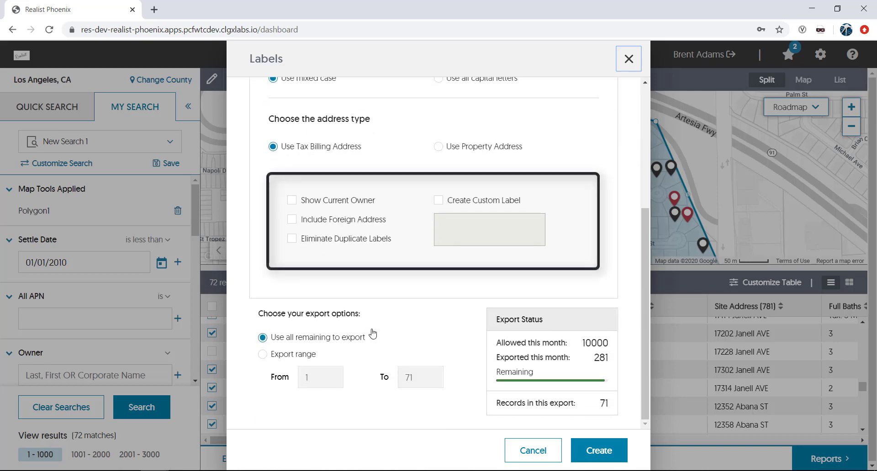
click(292, 200)
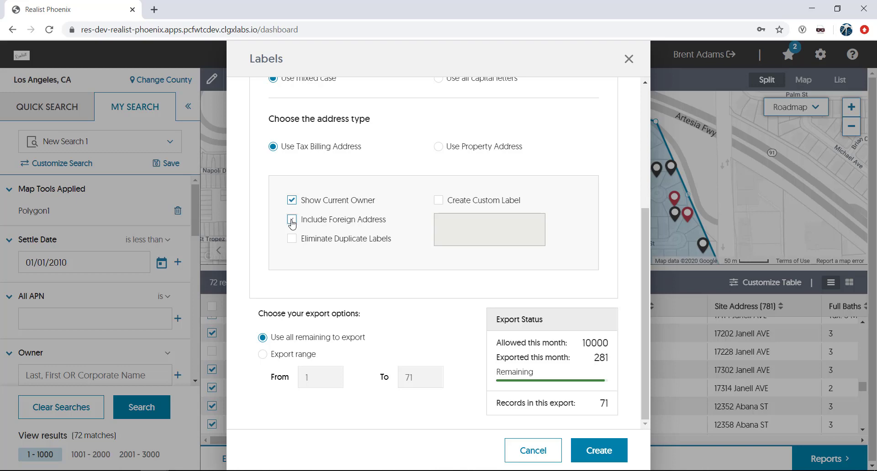
click(292, 220)
click(292, 241)
click(440, 201)
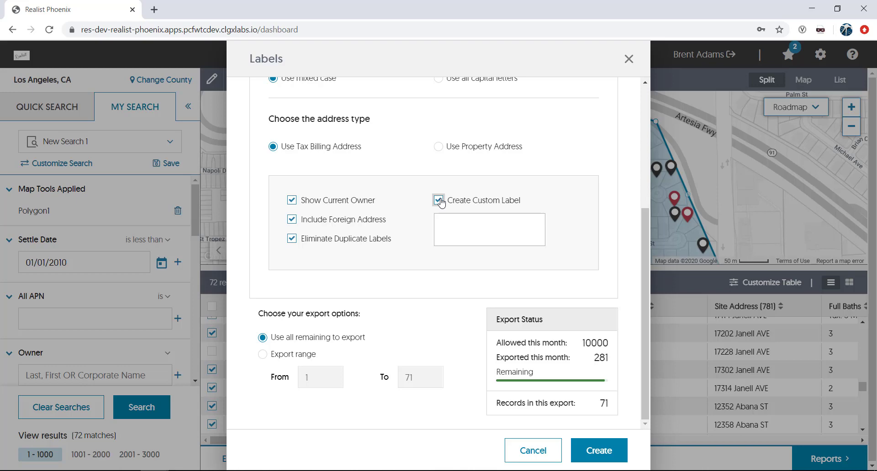
- Enter 'Future Homeseller' as the custom label line, create the labels, and bring up the download's options
click(462, 221)
text(Future Homeseller)
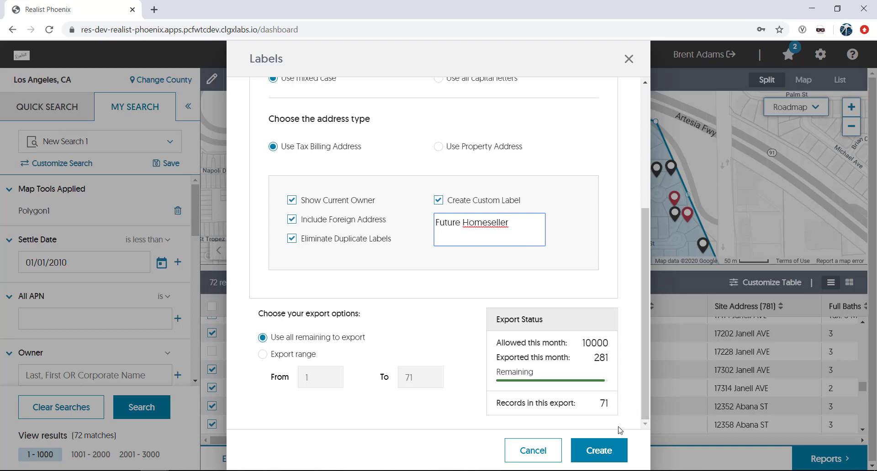
click(606, 446)
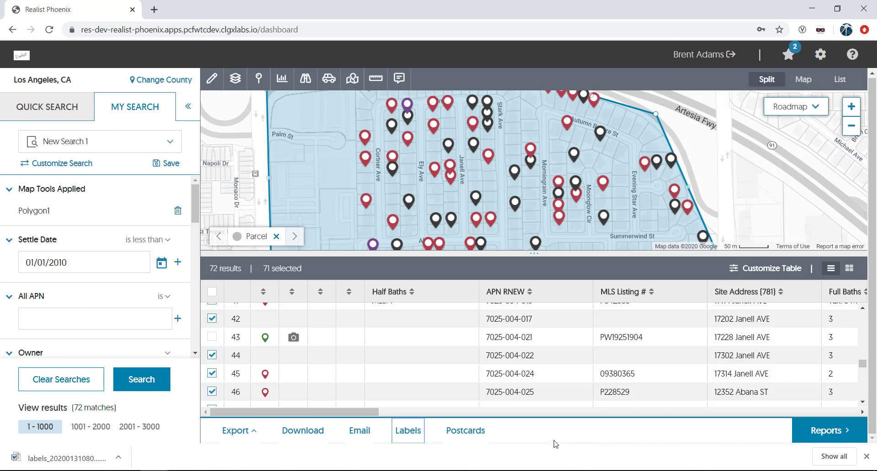
click(119, 458)
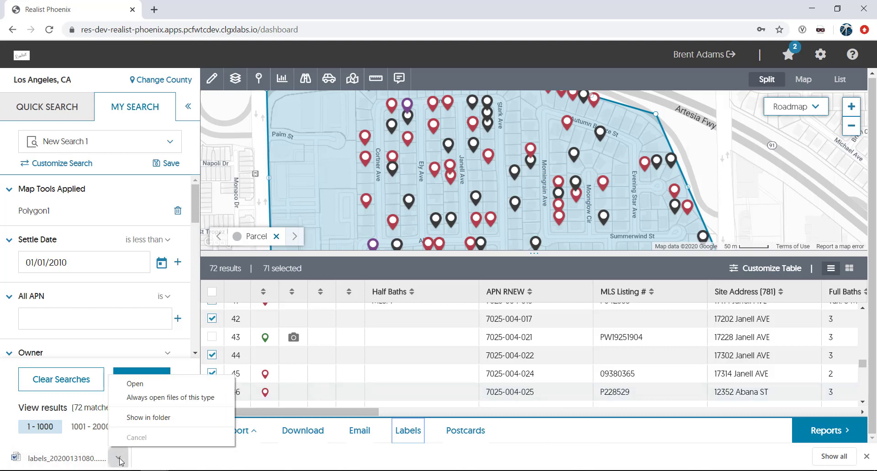
- Open the labels file in Word, review it, then close the document
click(133, 383)
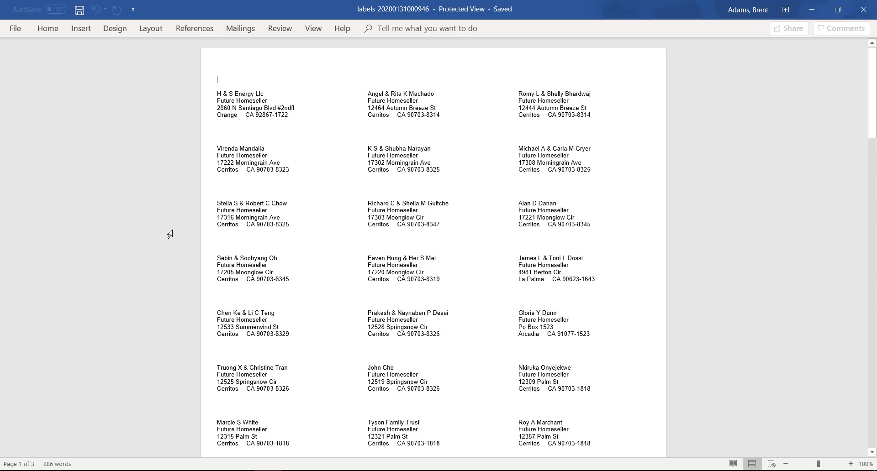
click(864, 9)
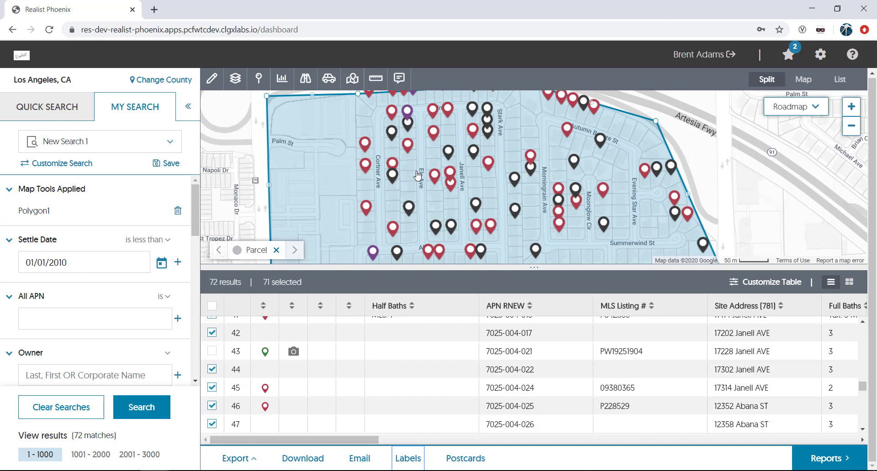
- Open Quick Export from the Export menu to review its 25 attributes
click(237, 462)
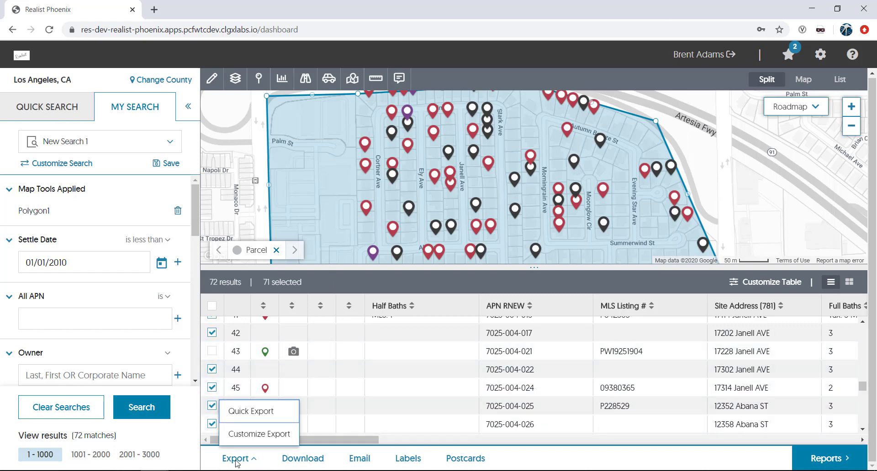
click(253, 419)
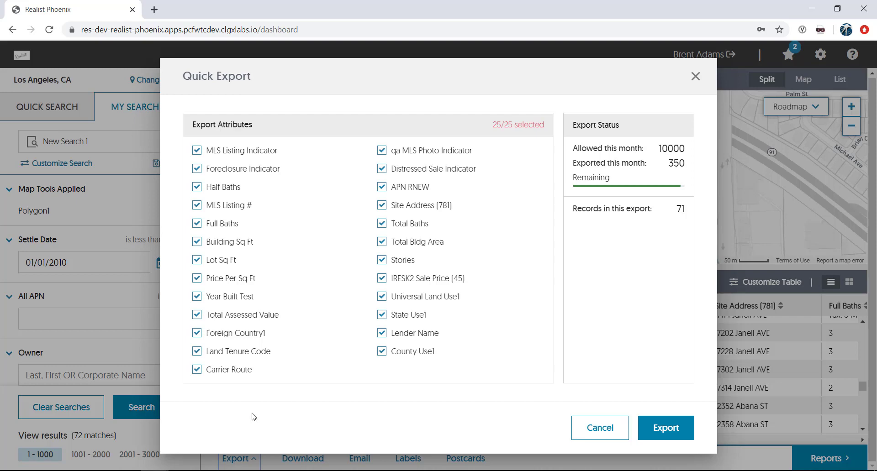
- Cancel Quick Export and open the Customize Export dialog instead
click(601, 426)
click(233, 462)
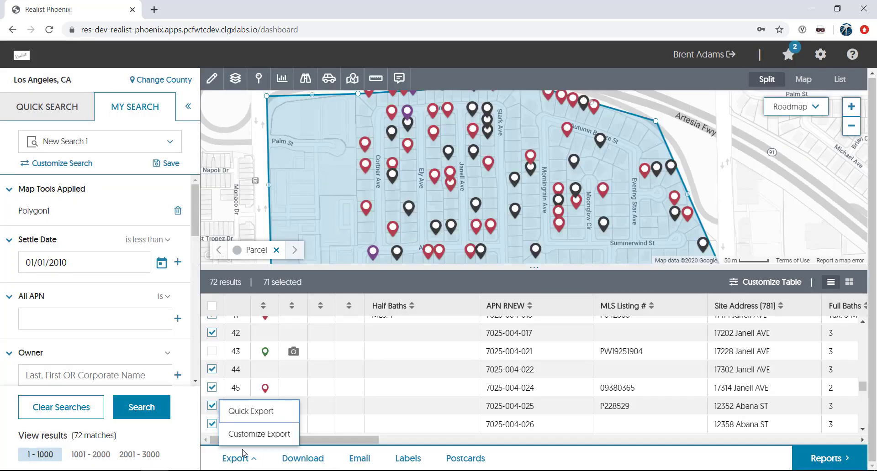
click(252, 435)
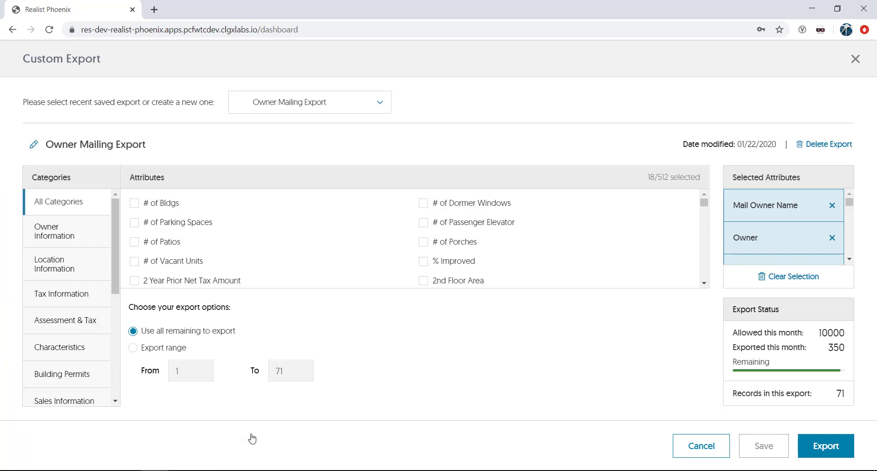
- Reload the saved Owner Mailing Export, discarding the added # of Bldgs, Parking Spaces and Patios
click(134, 206)
click(135, 223)
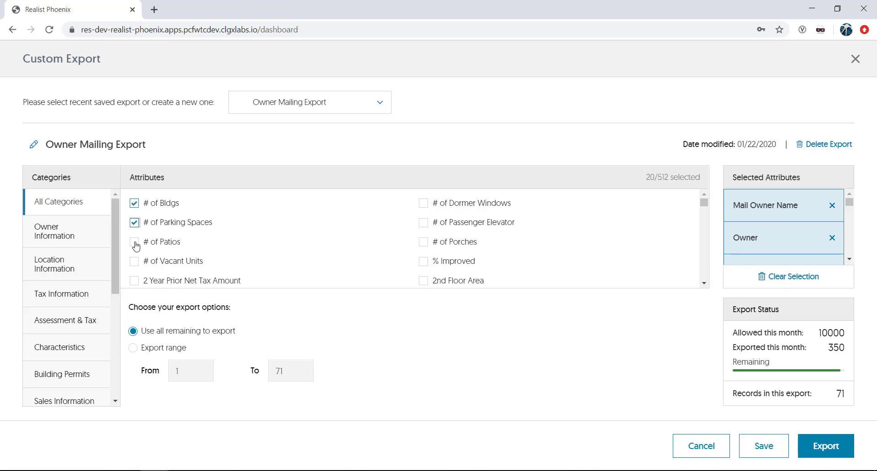
click(135, 243)
click(381, 104)
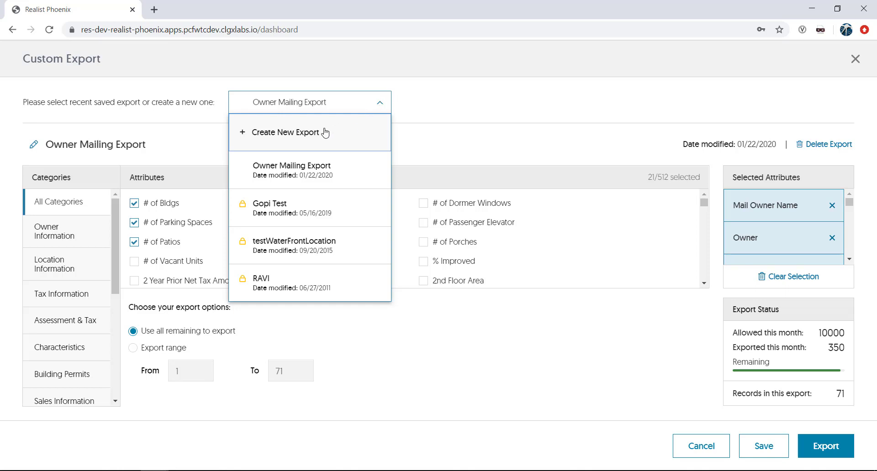
click(273, 169)
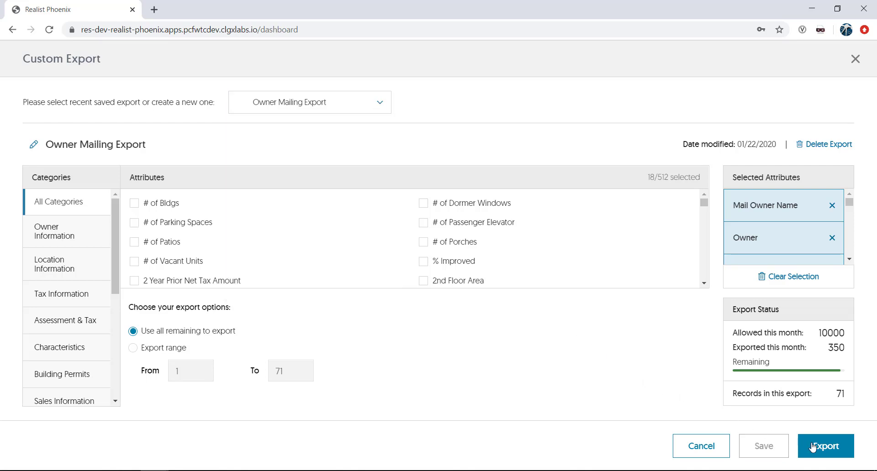
click(834, 453)
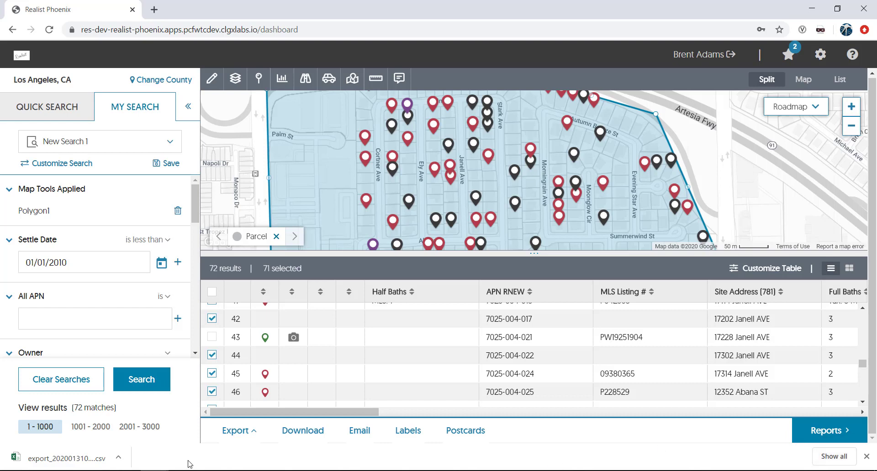
click(122, 456)
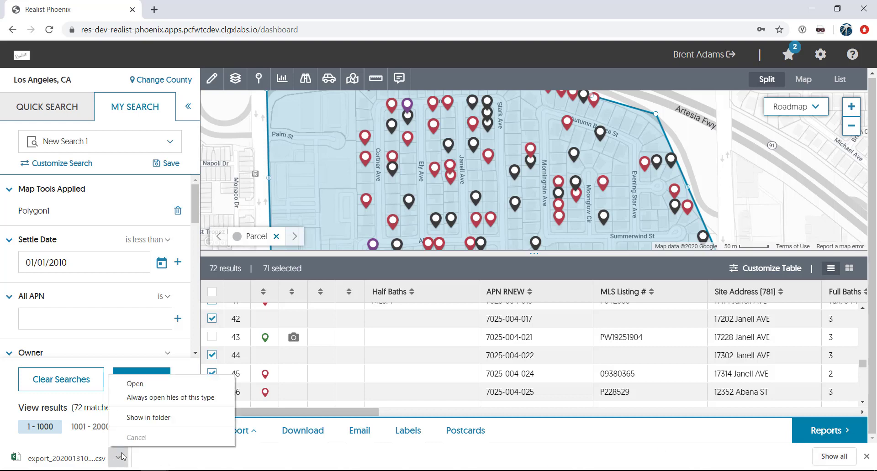
click(135, 385)
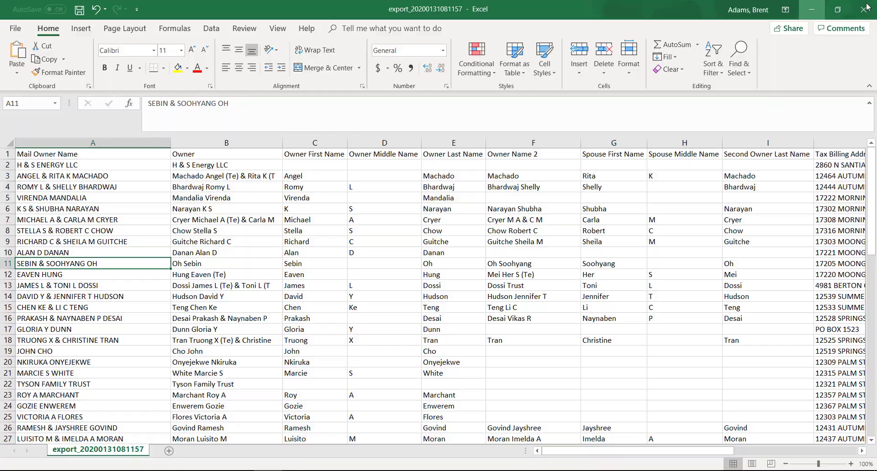
- Close the Excel workbook and return to the Realist dashboard with 71 results selected
click(811, 9)
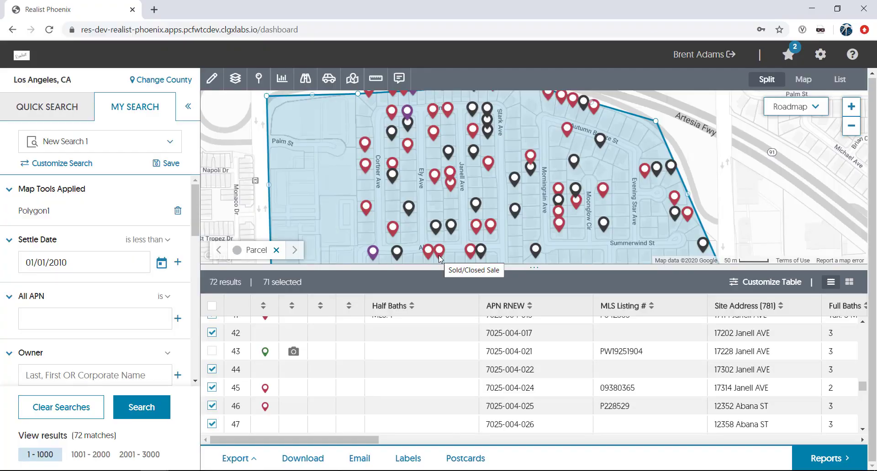